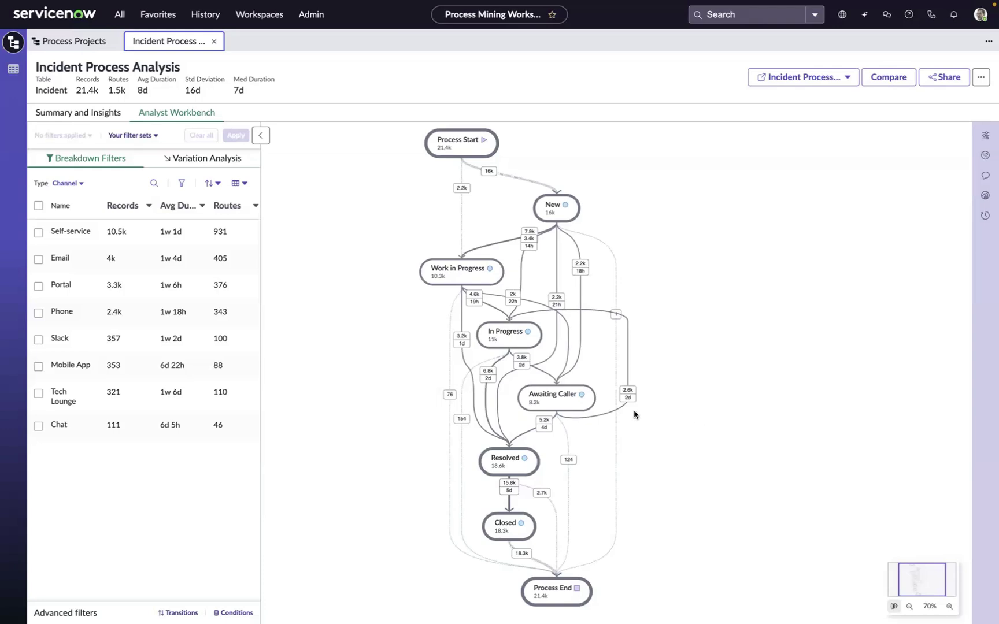
From the Workspaces menu's Process Projects list, create a new process mining project.
left_click(259, 15)
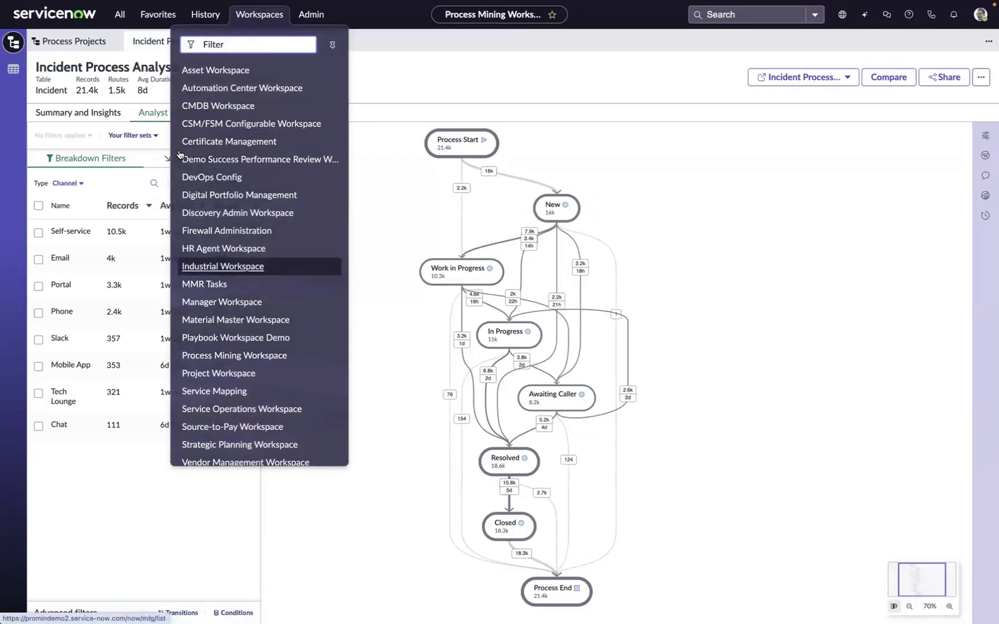
left_click(74, 41)
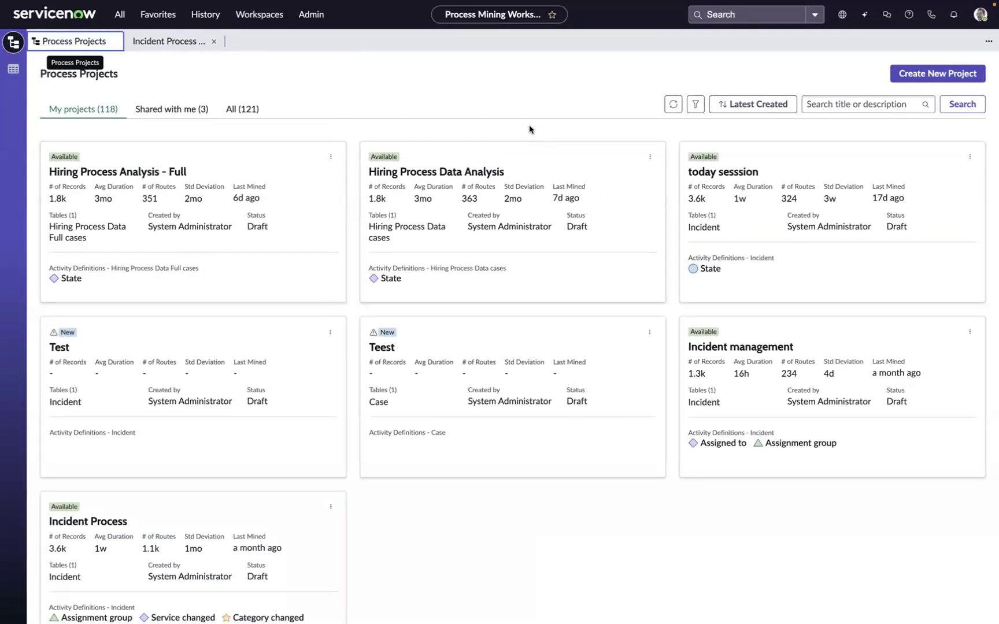
left_click(923, 77)
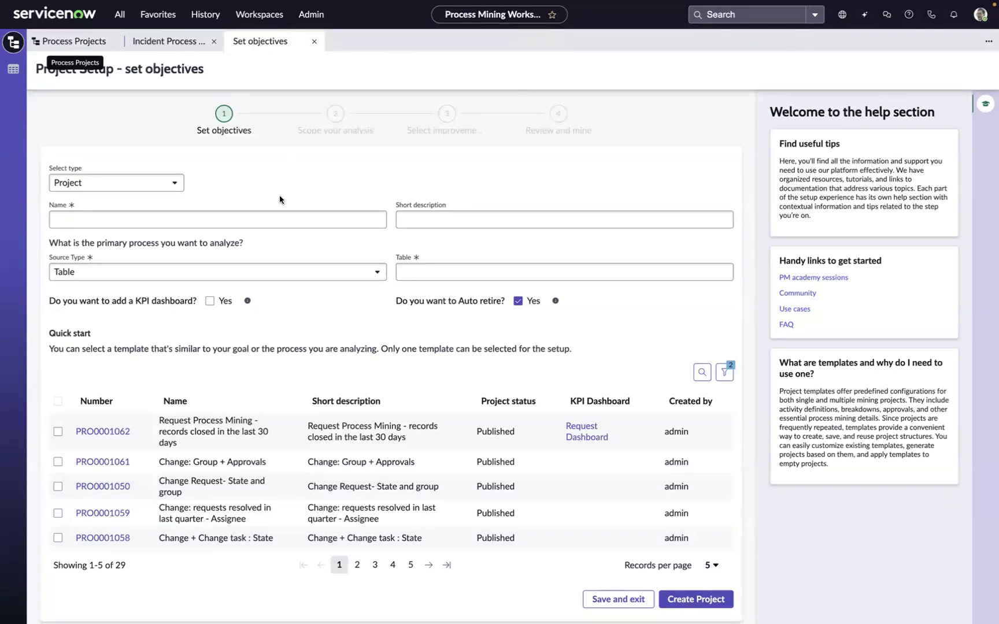
Enter 'My first process mining project' as the name and choose the Incident (incident) table.
left_click(235, 216)
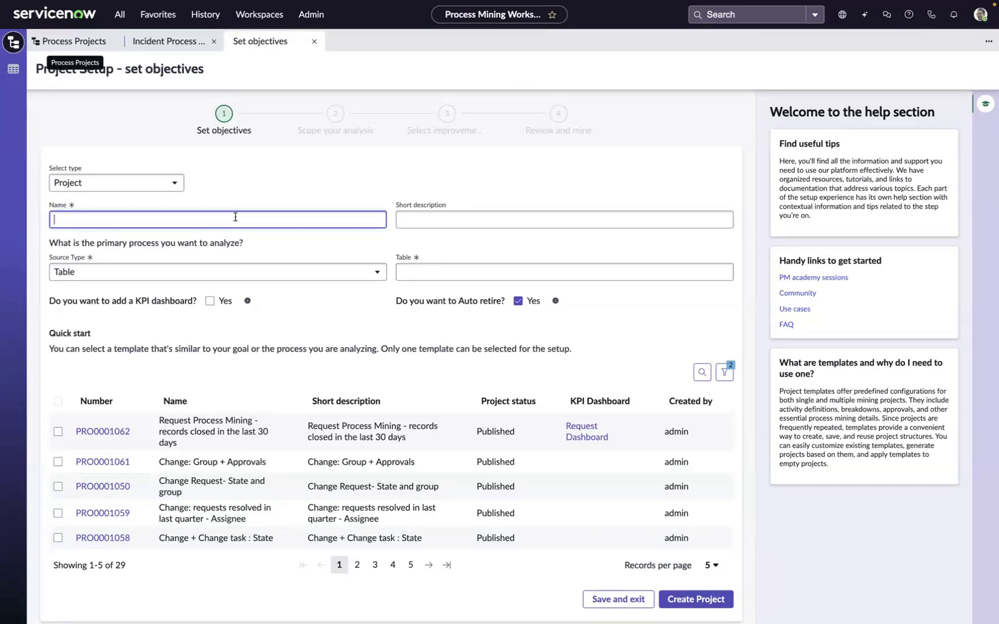
type("My first ")
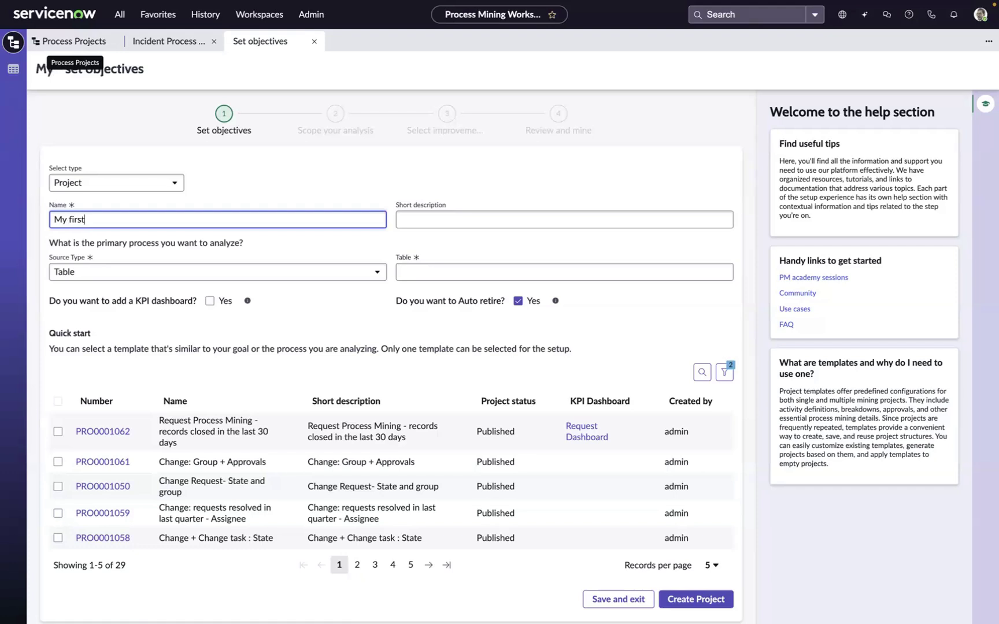
type("process mni")
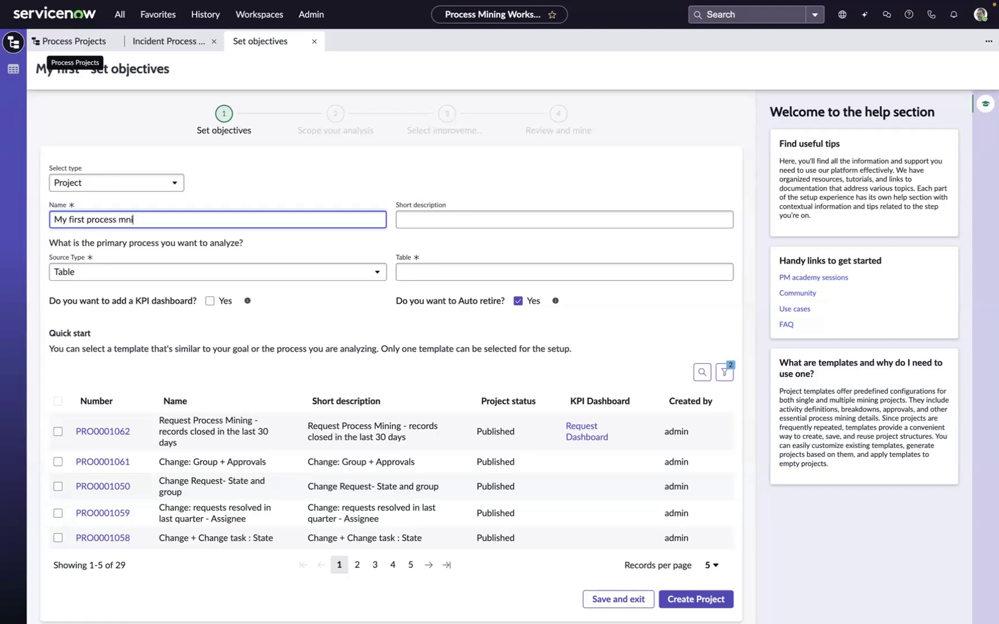
key("BackSpace")
key("BackSpace")
type("ining p")
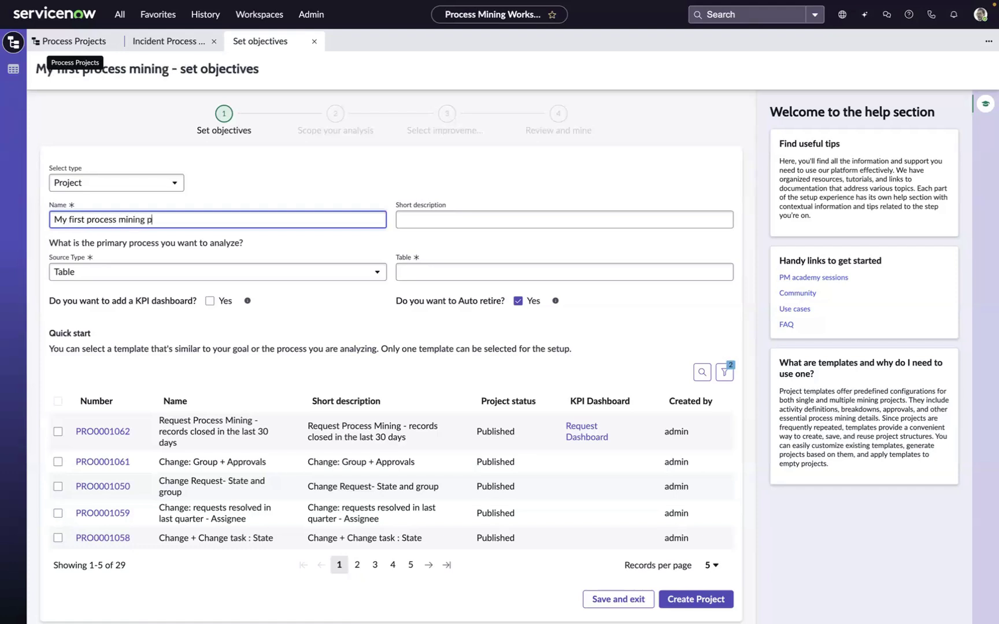
type("roject")
left_click(423, 269)
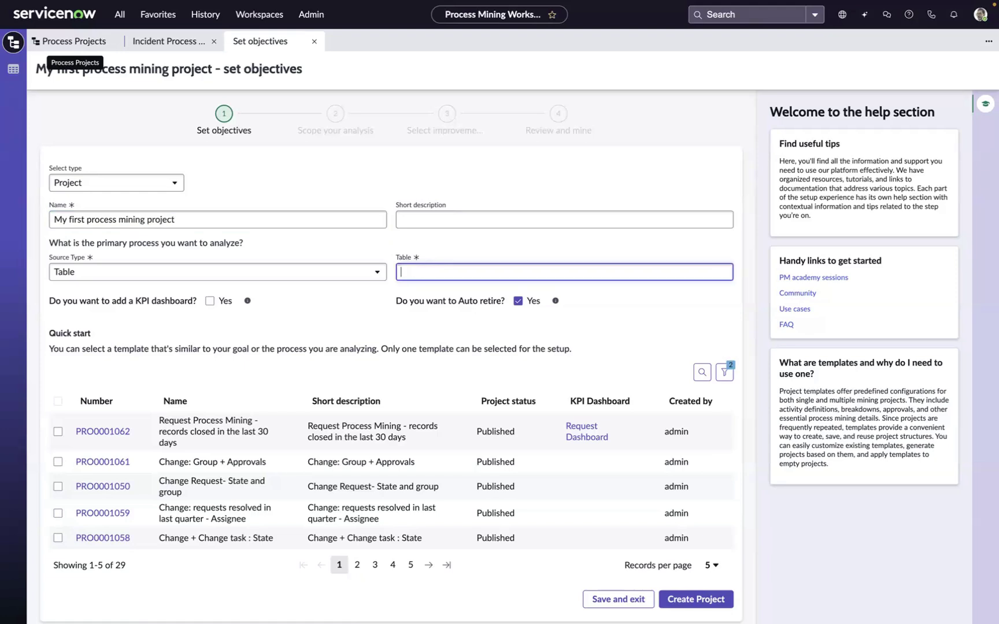
type("inci")
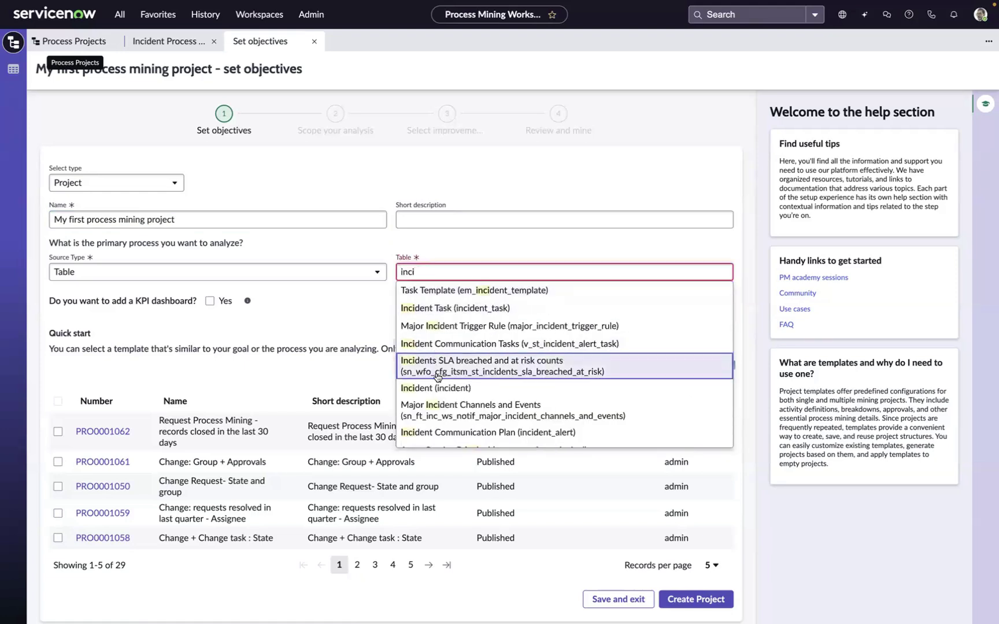
left_click(462, 387)
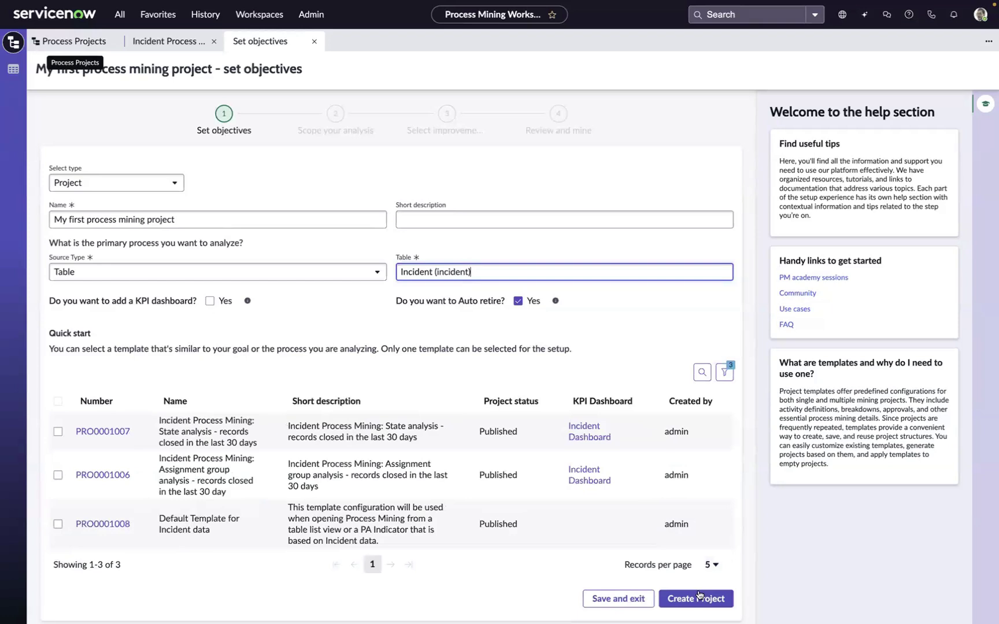
Create the project and add the filter condition Active is false.
left_click(698, 597)
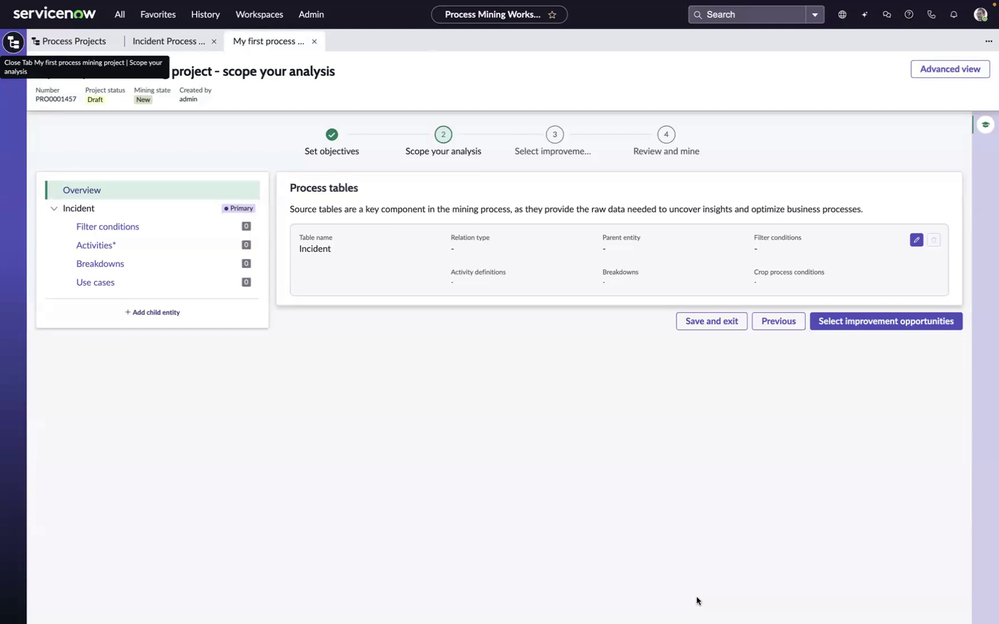
left_click(171, 234)
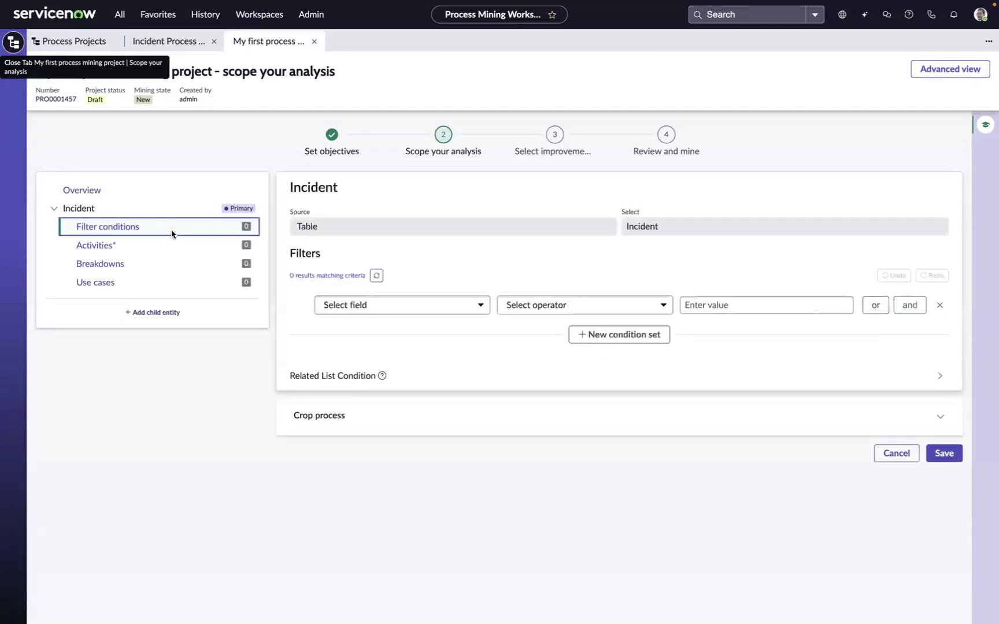
left_click(385, 310)
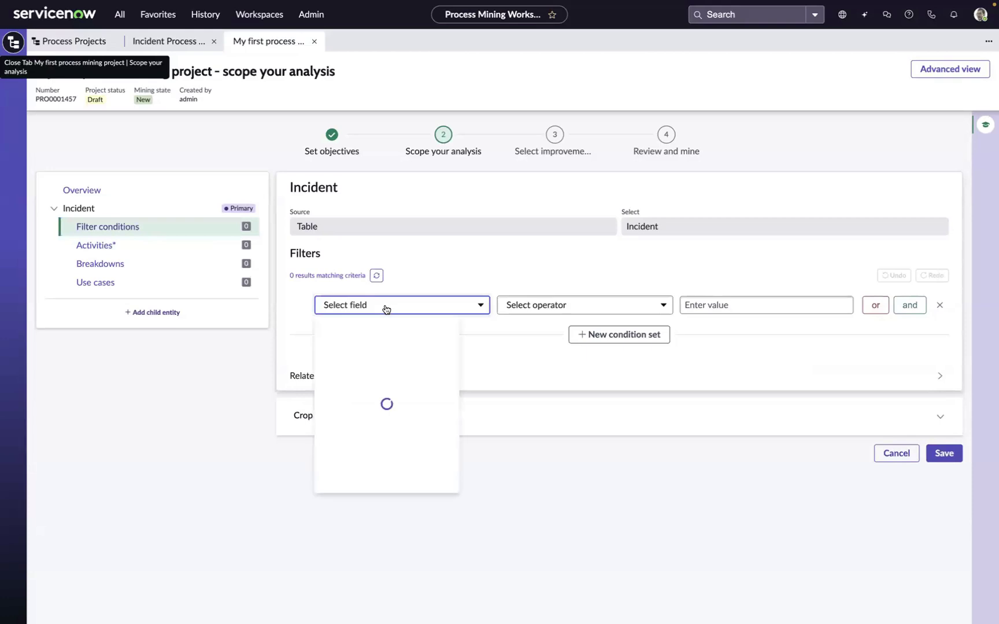
left_click(357, 383)
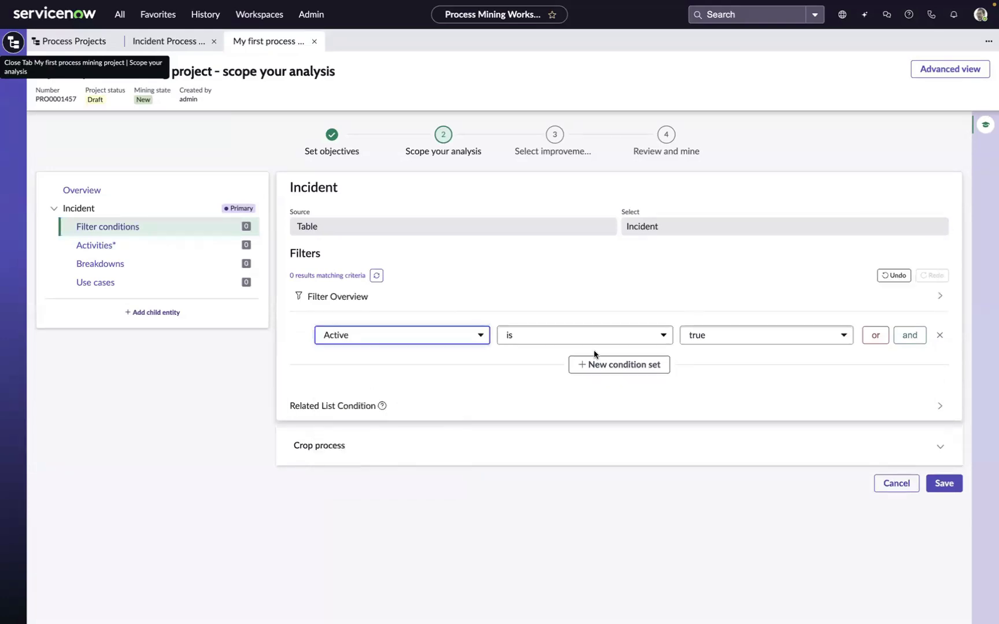
left_click(714, 337)
left_click(710, 372)
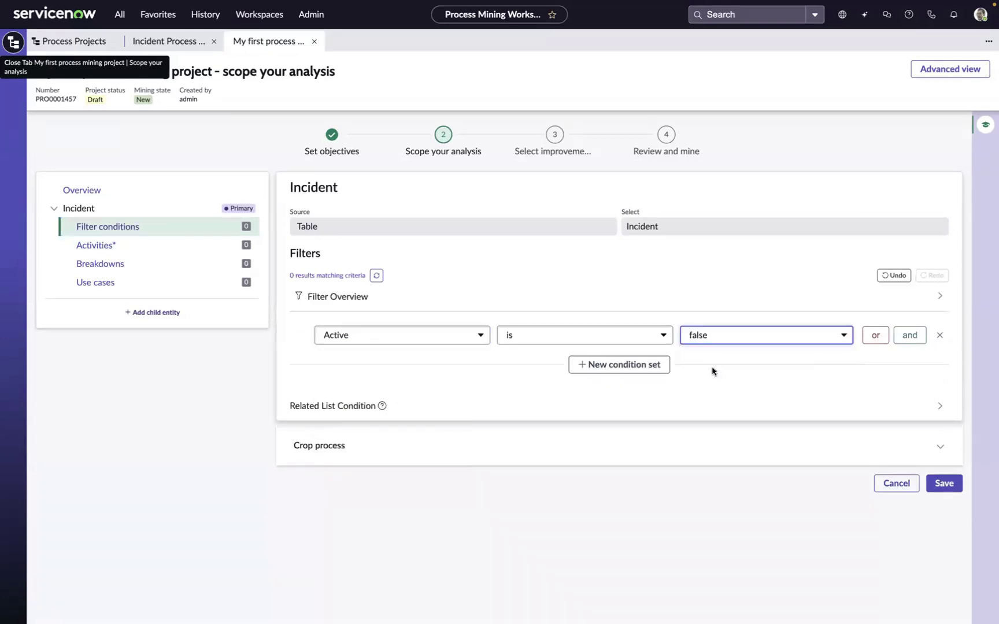
Add a second condition, Channel is not Alert, refresh the record count and save the filter.
left_click(908, 336)
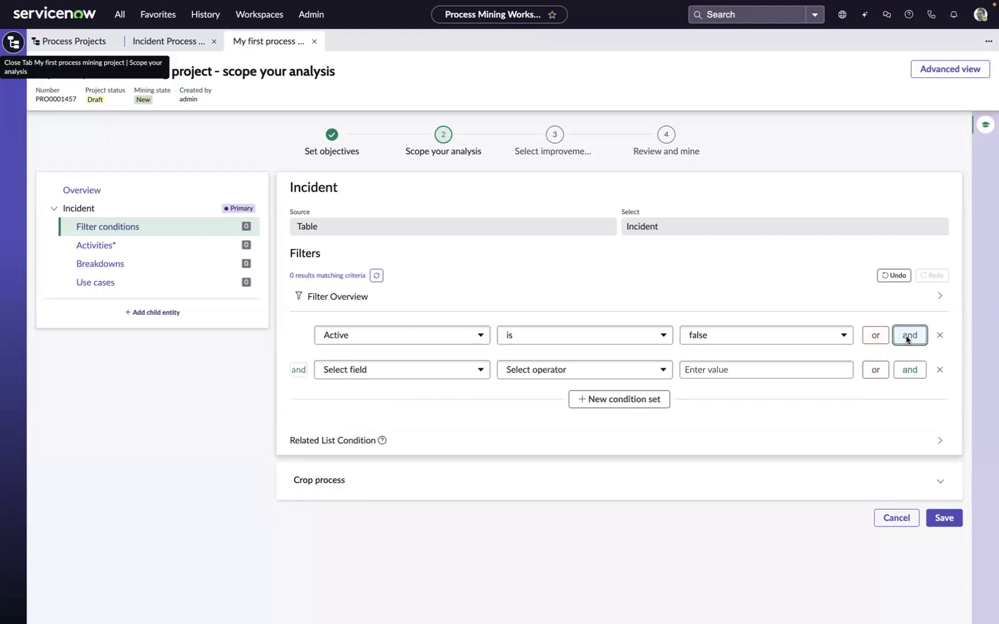
left_click(447, 375)
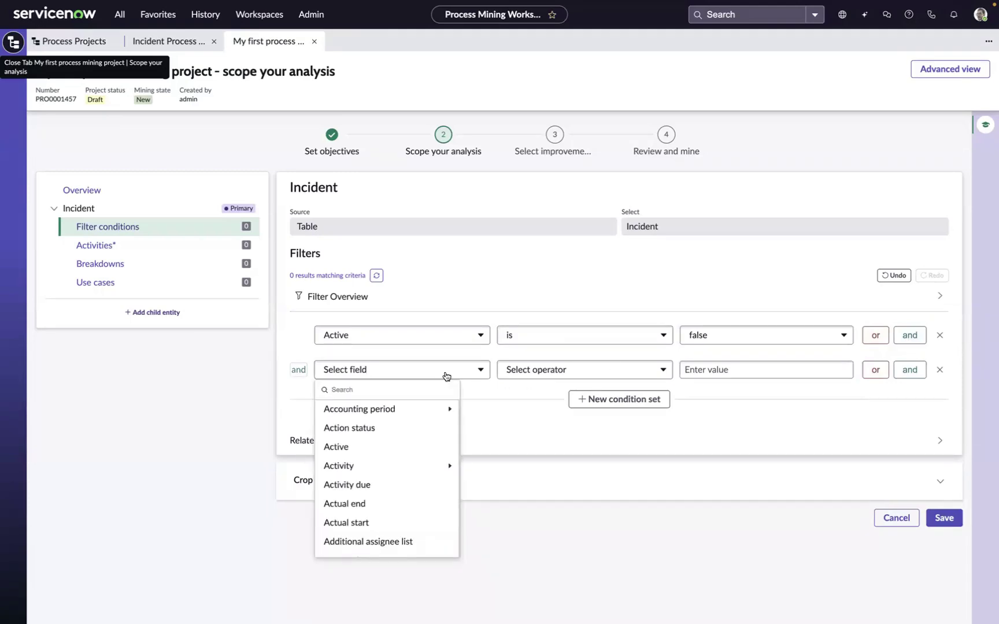
type("channel")
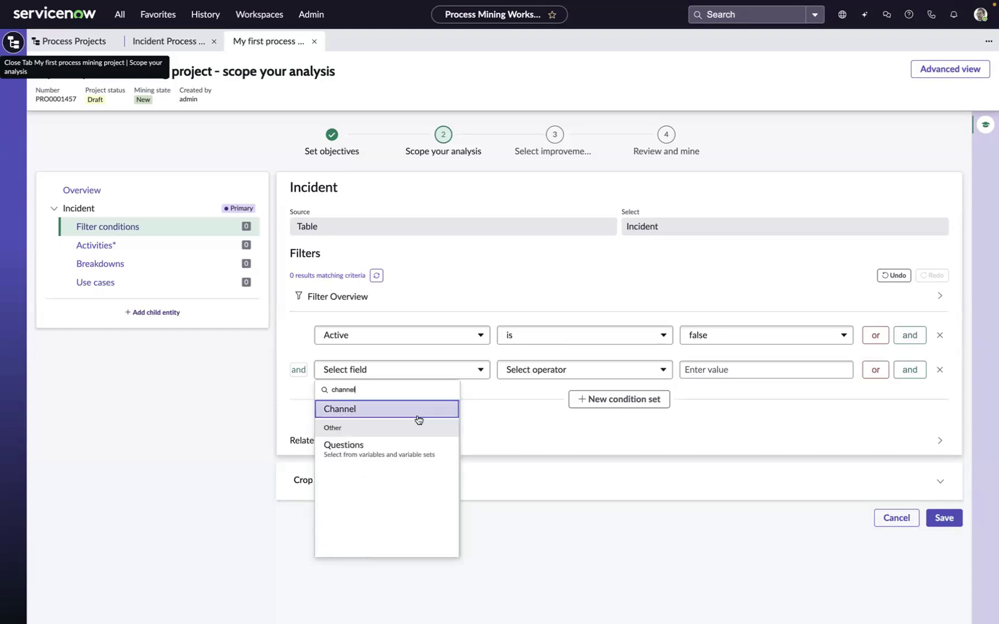
left_click(407, 412)
left_click(522, 379)
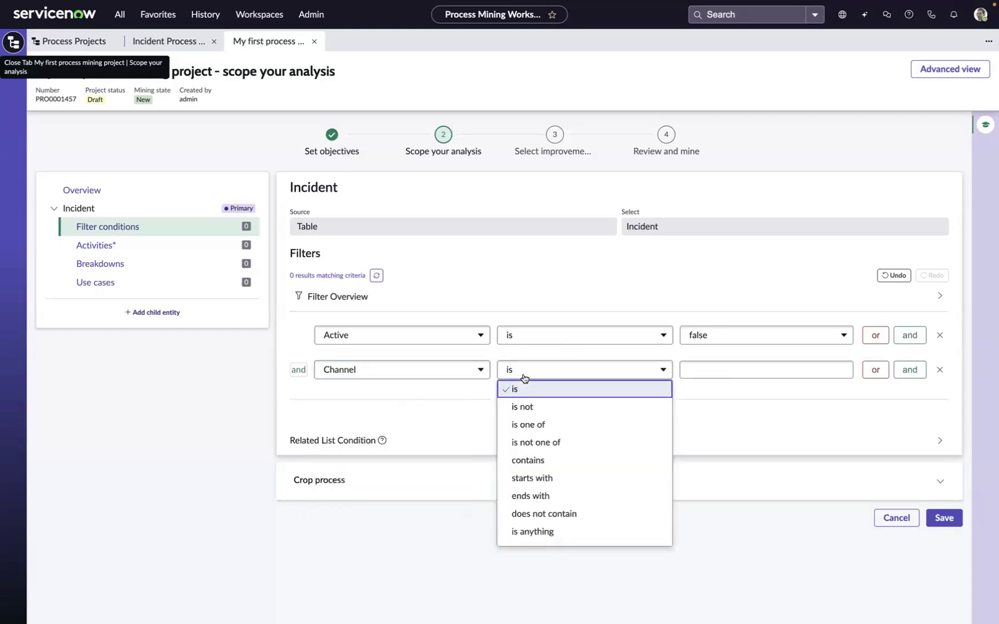
left_click(523, 410)
left_click(711, 370)
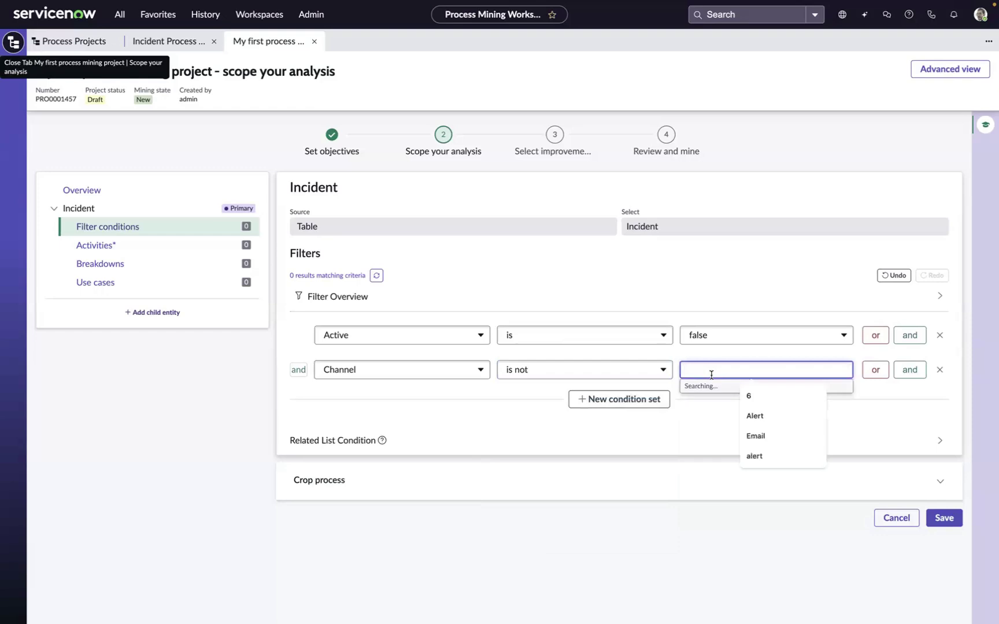
type("Alert")
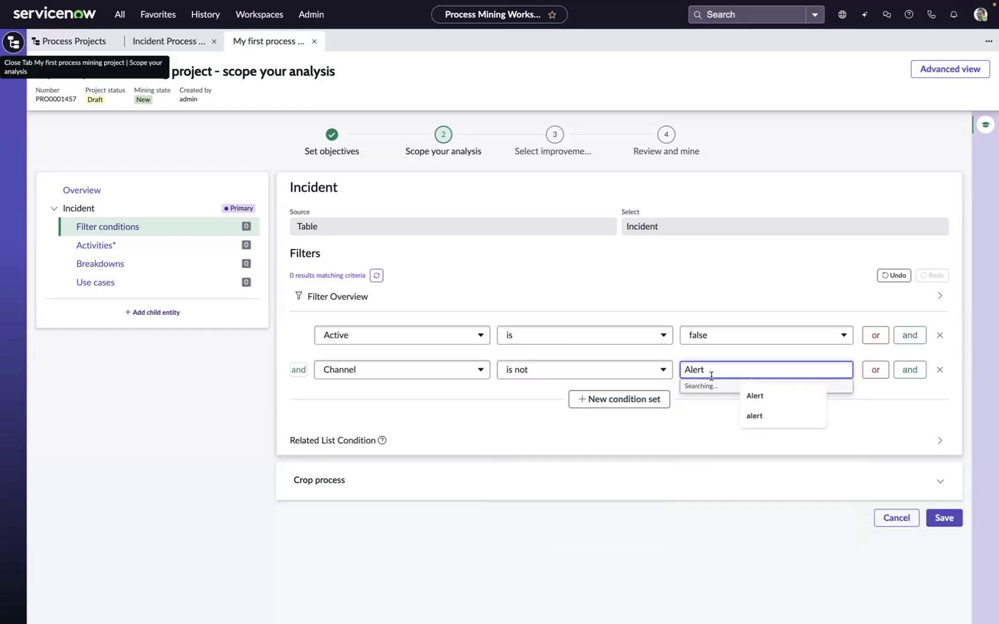
left_click(705, 403)
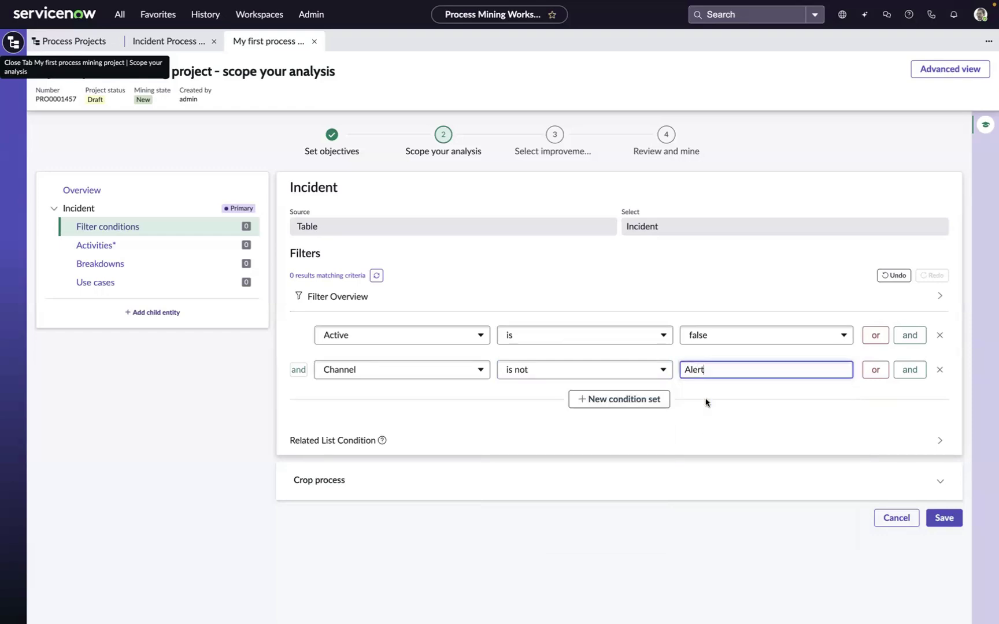
left_click(377, 275)
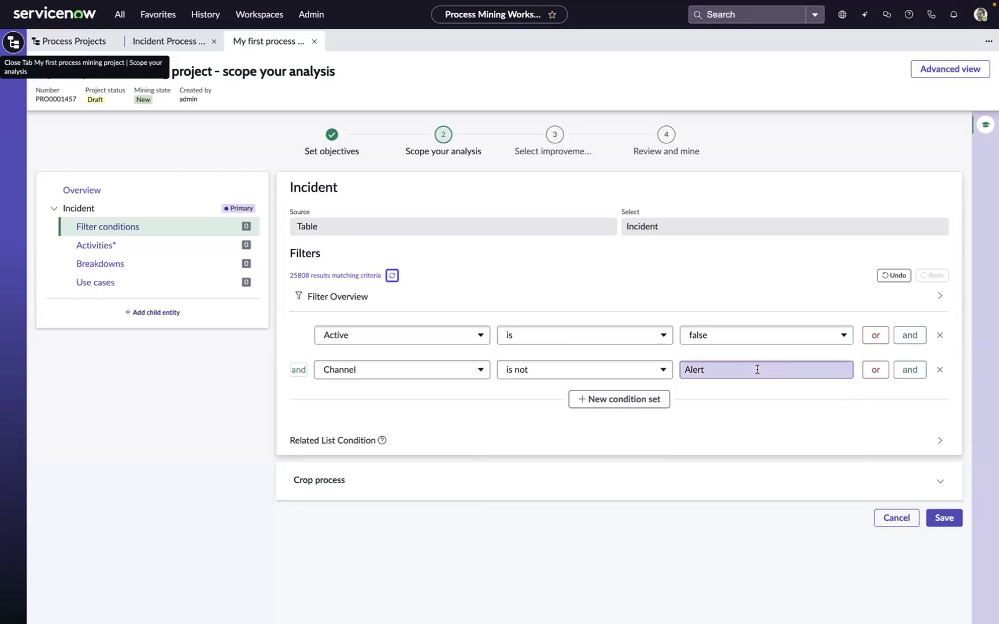
left_click(944, 518)
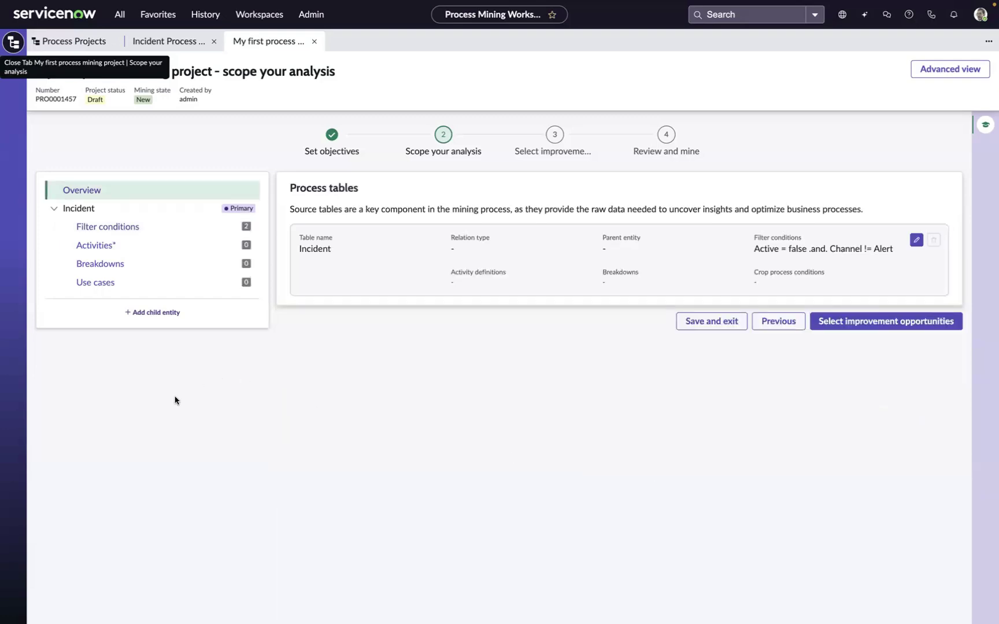
Define and save a new activity based on the Incident State field.
left_click(117, 252)
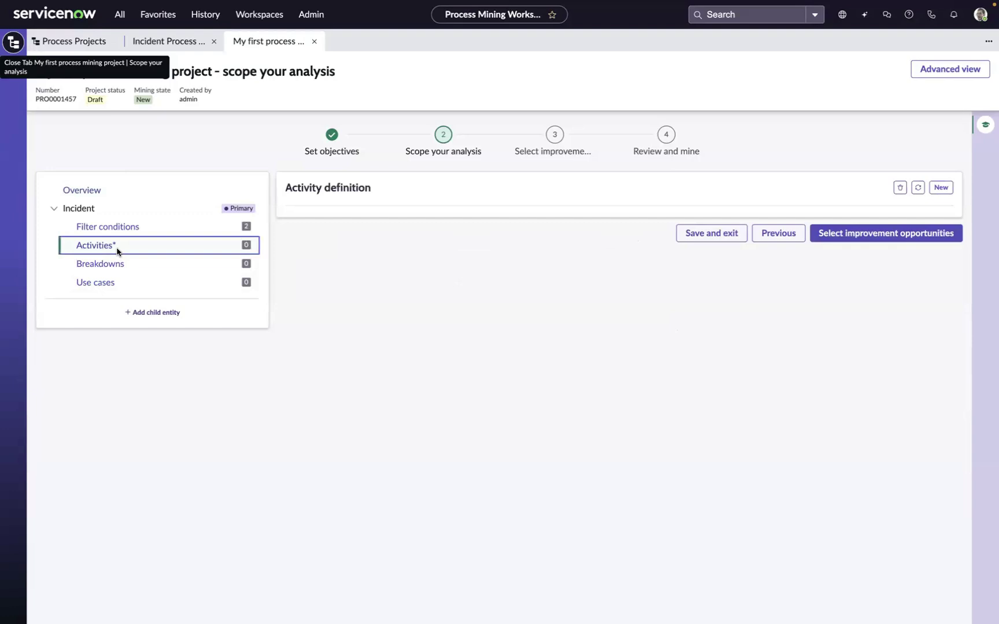
left_click(941, 187)
left_click(802, 252)
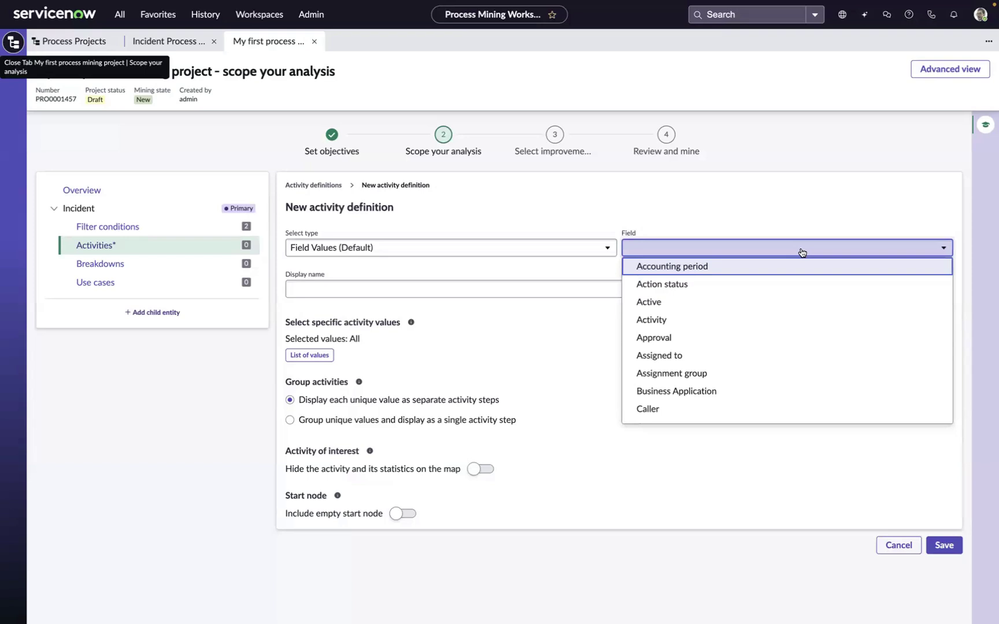
scroll(787, 307, "down", 10)
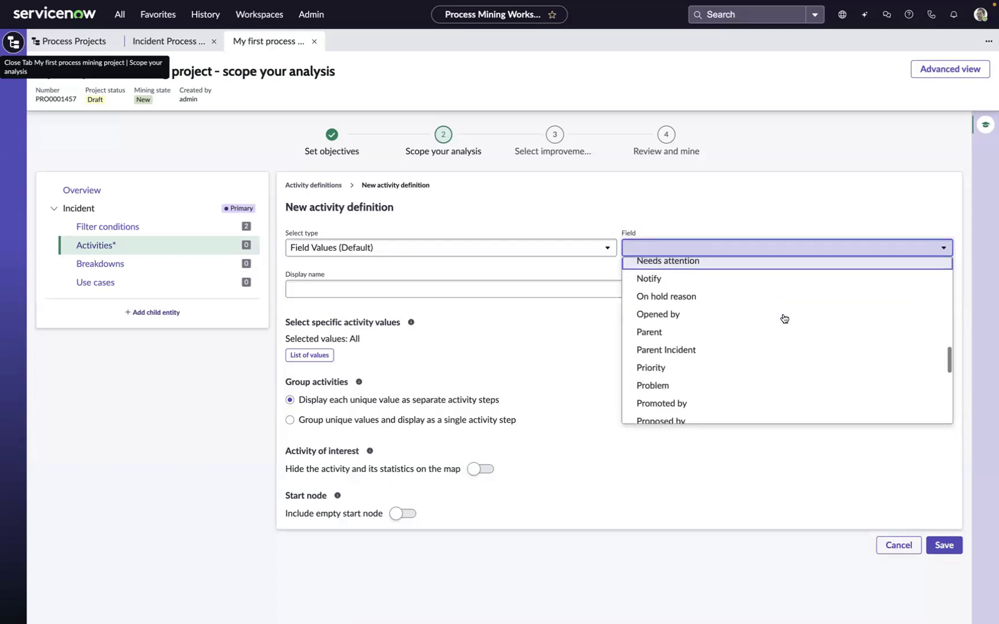
scroll(784, 318, "down", 6)
left_click(712, 303)
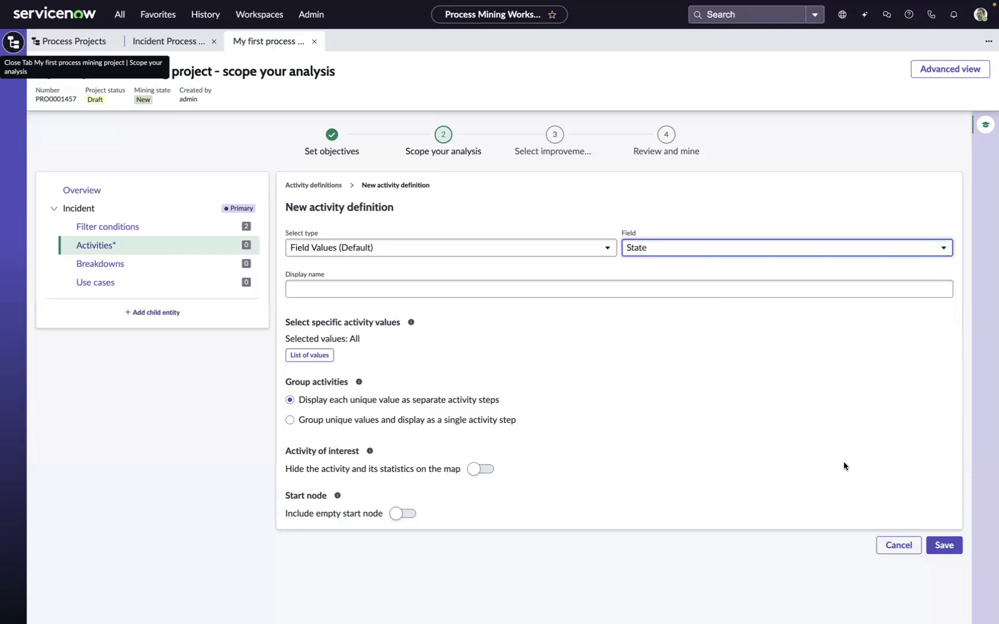
left_click(944, 545)
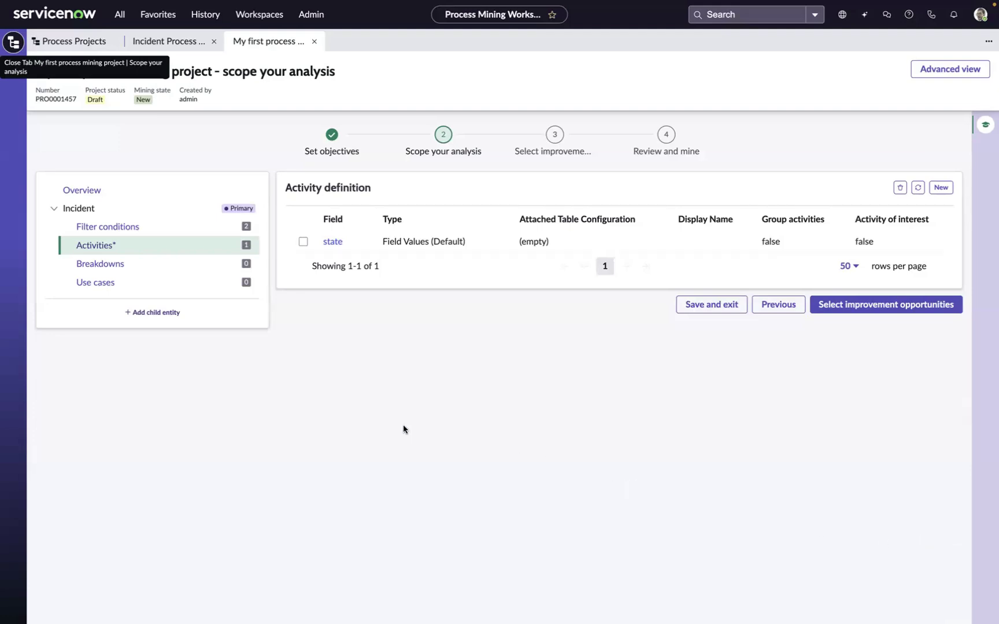
Add a new breakdown on the Category column, found by searching 'Cate', and save it.
left_click(93, 264)
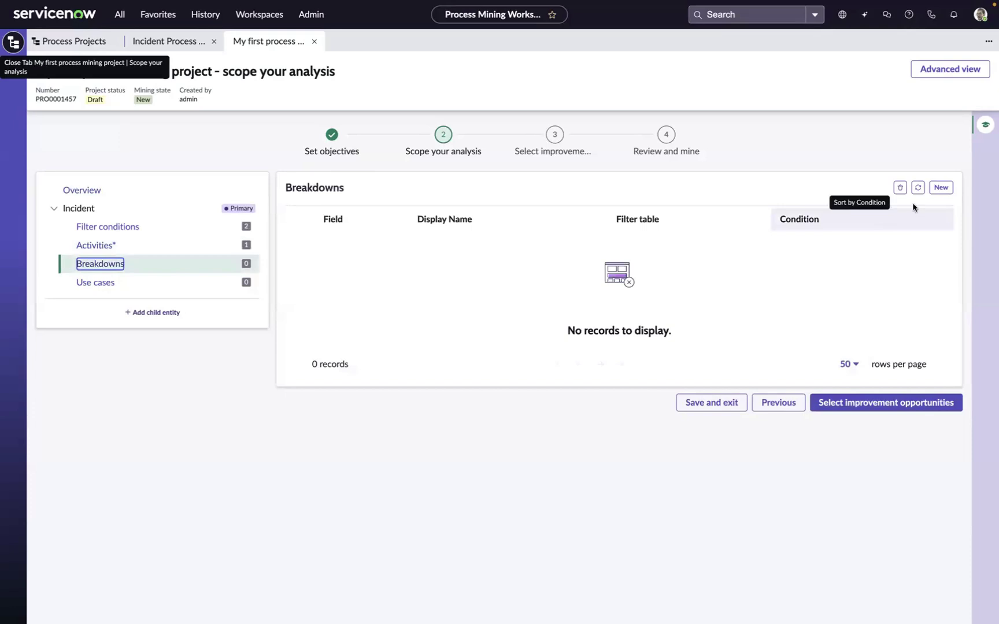
left_click(940, 189)
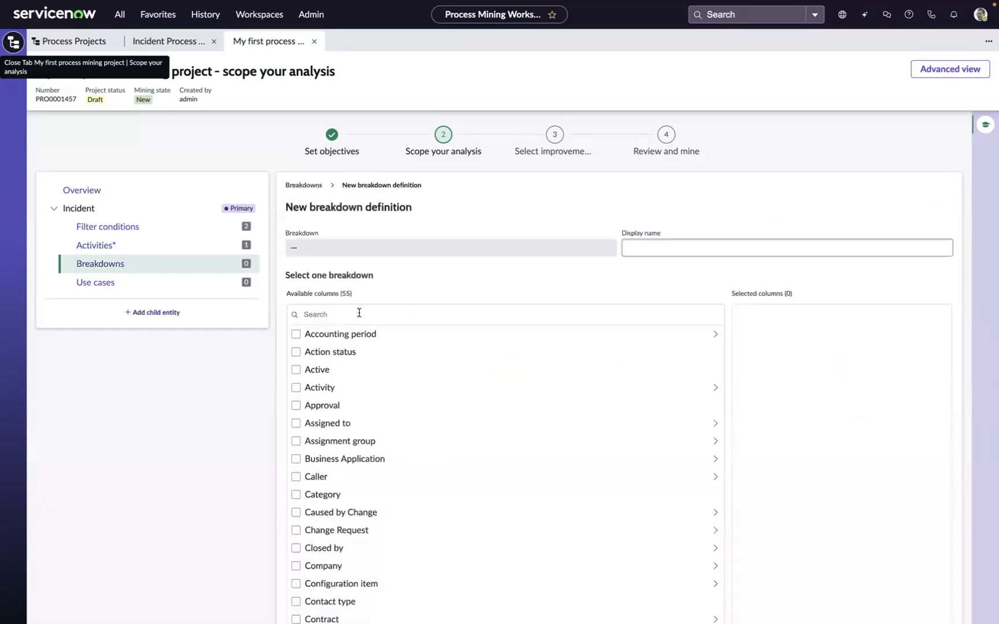
left_click(337, 317)
type("Cate")
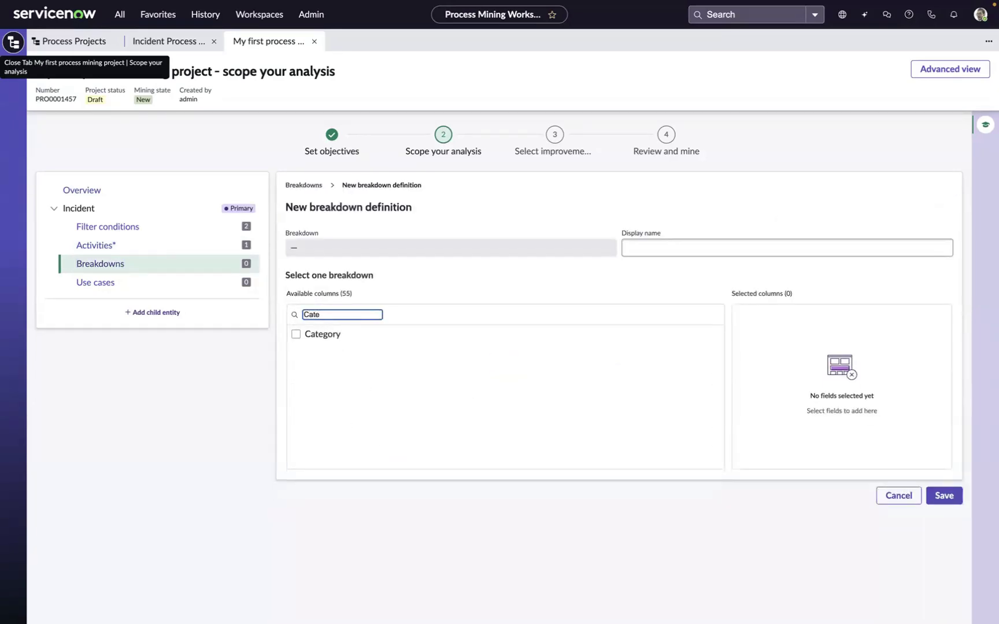
left_click(323, 335)
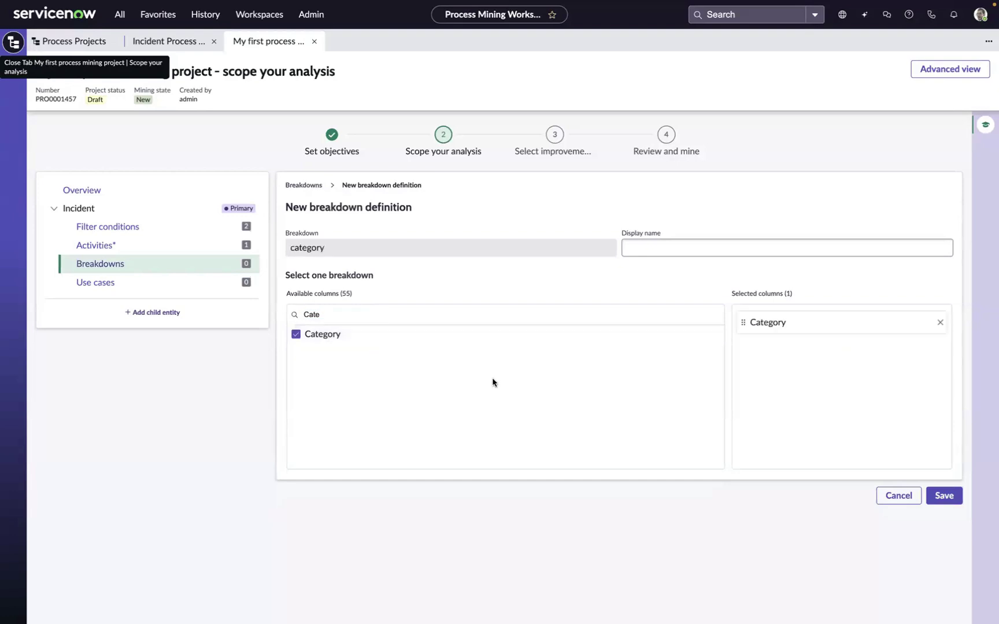
left_click(948, 496)
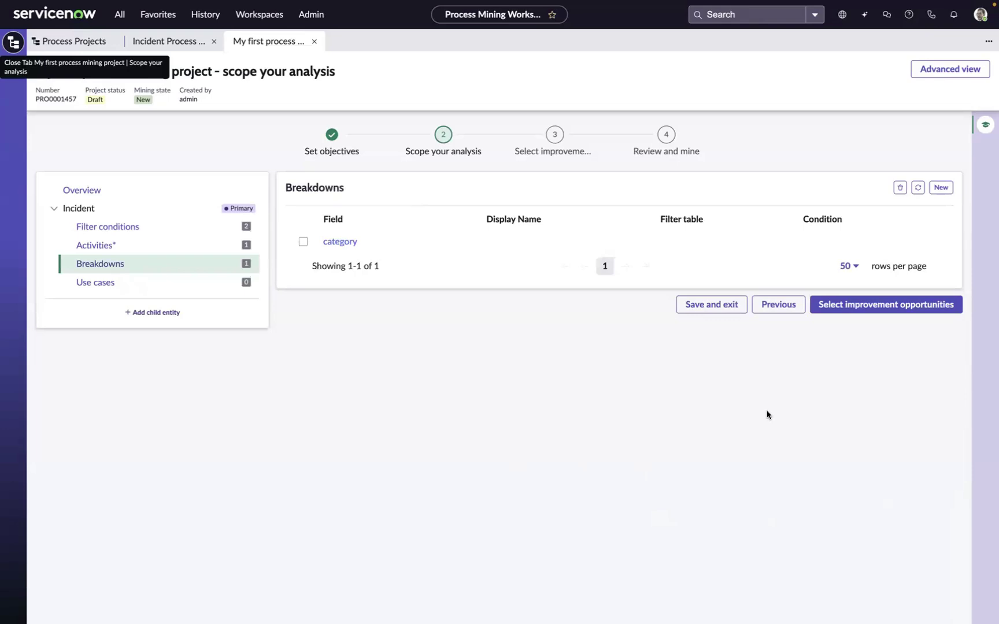
Apply all 5 rule-based and 6 automated library findings to the project, then continue to review and mine.
left_click(875, 308)
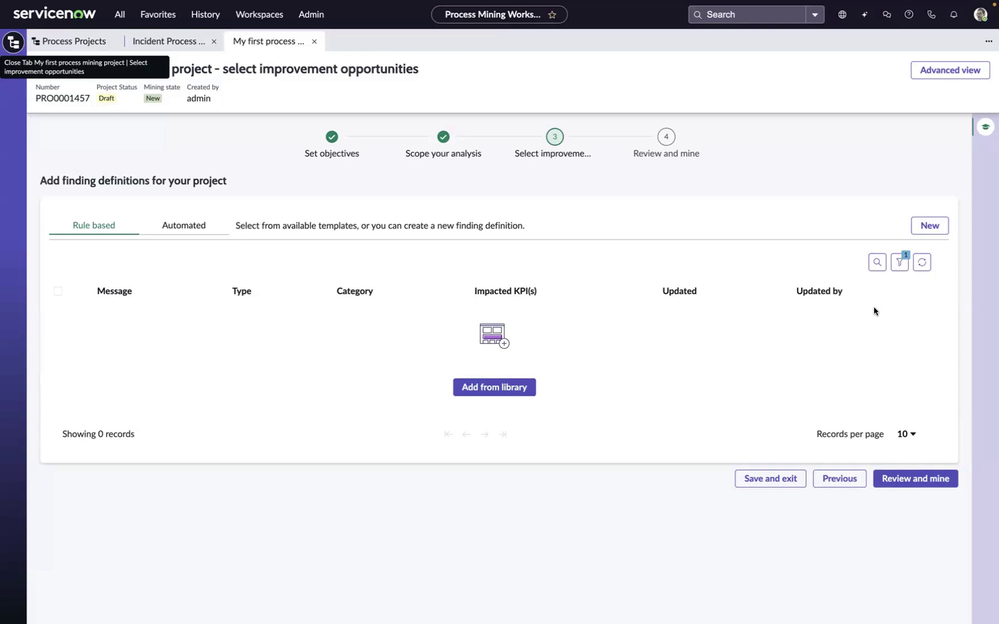
left_click(517, 388)
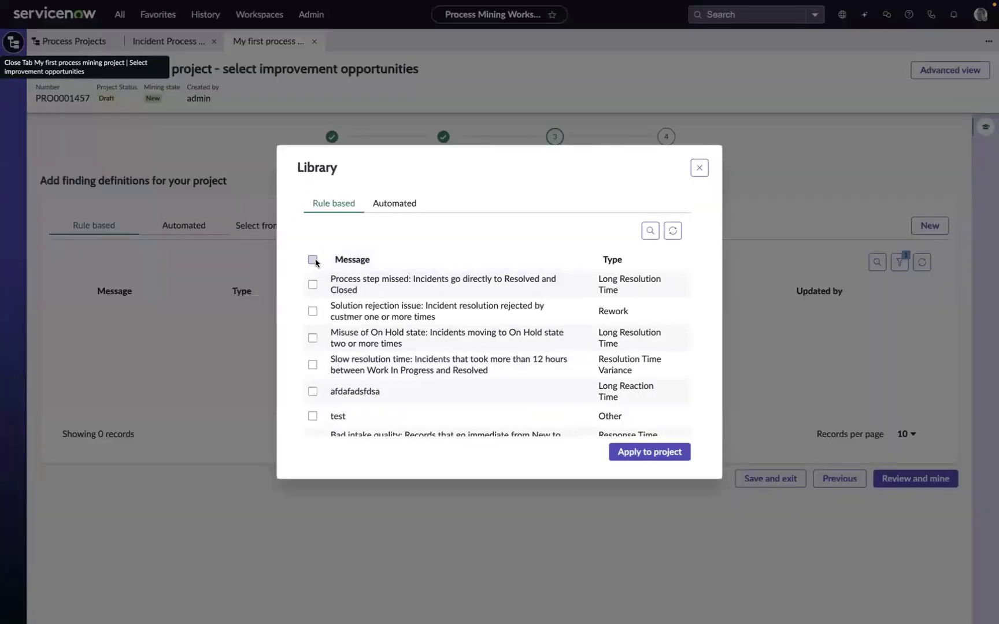
left_click(312, 259)
left_click(385, 204)
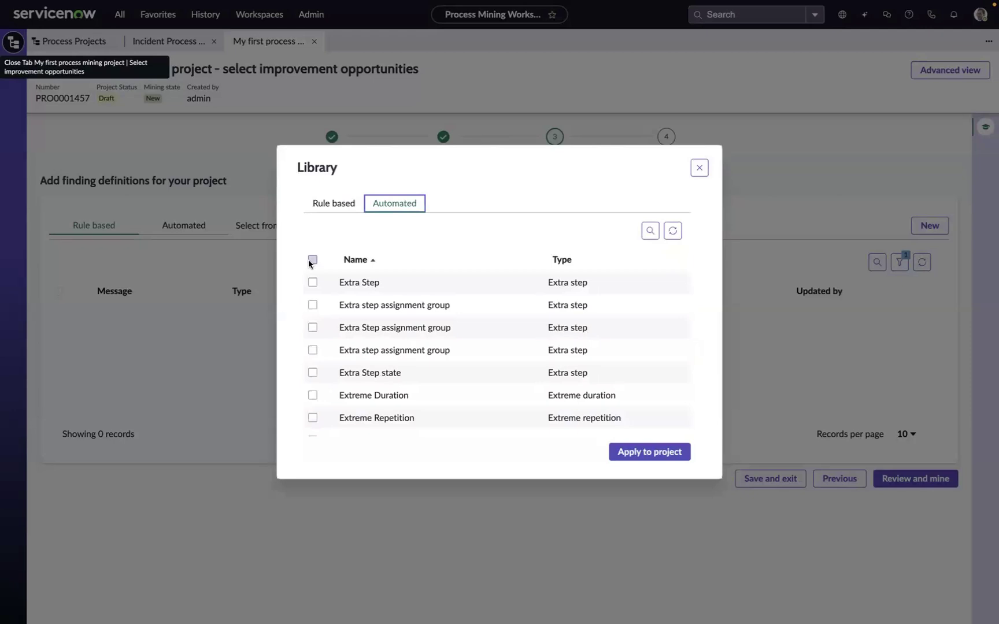
left_click(311, 261)
left_click(648, 453)
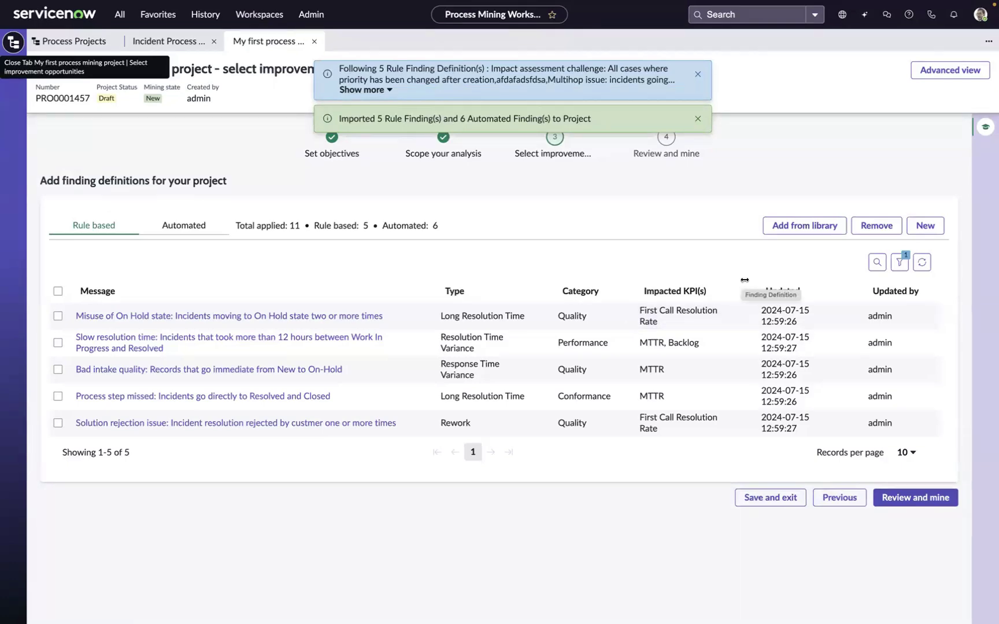
left_click(906, 499)
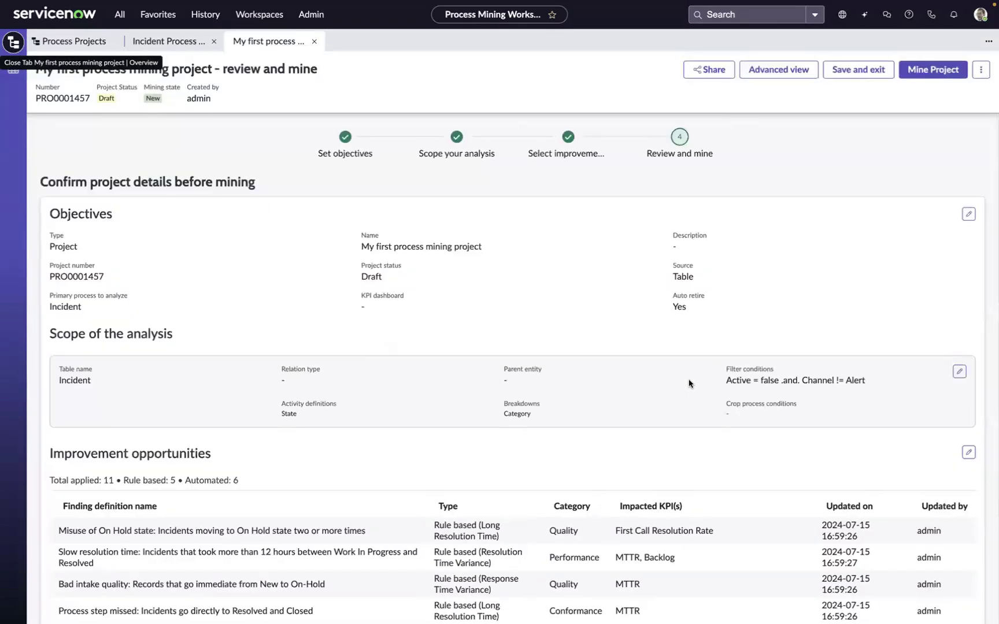
Start a sample mine of the project and confirm it, yielding 3600 records and 9 findings.
scroll(689, 383, "down", 3)
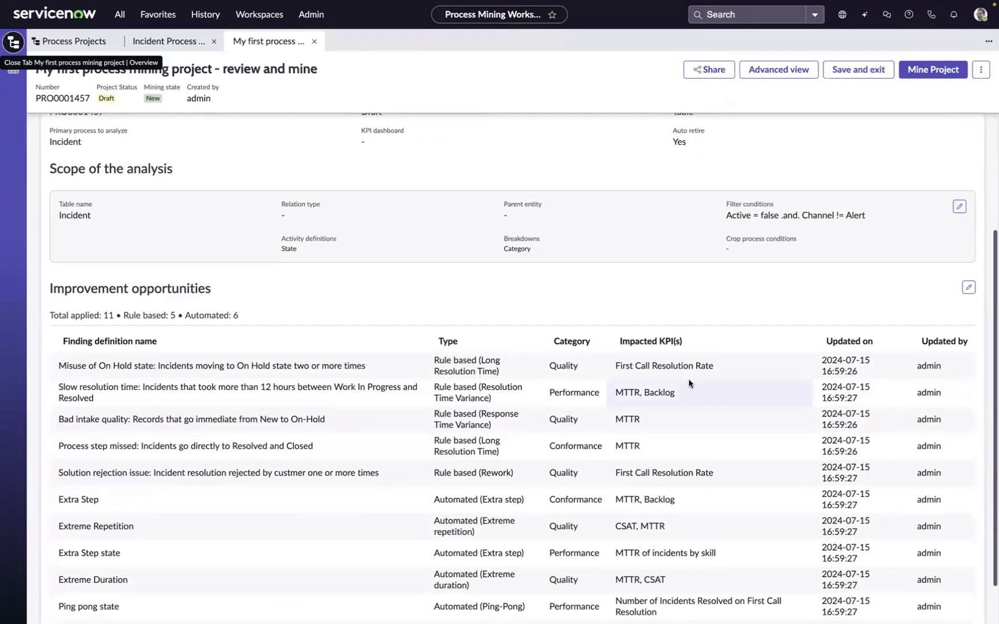
scroll(689, 383, "down", 1)
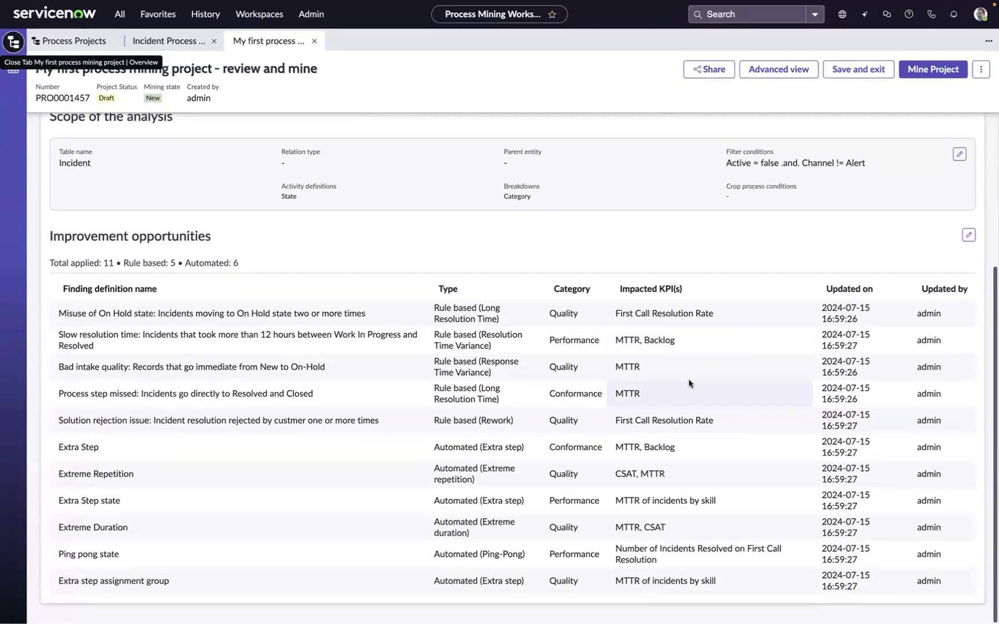
scroll(700, 364, "up", 4)
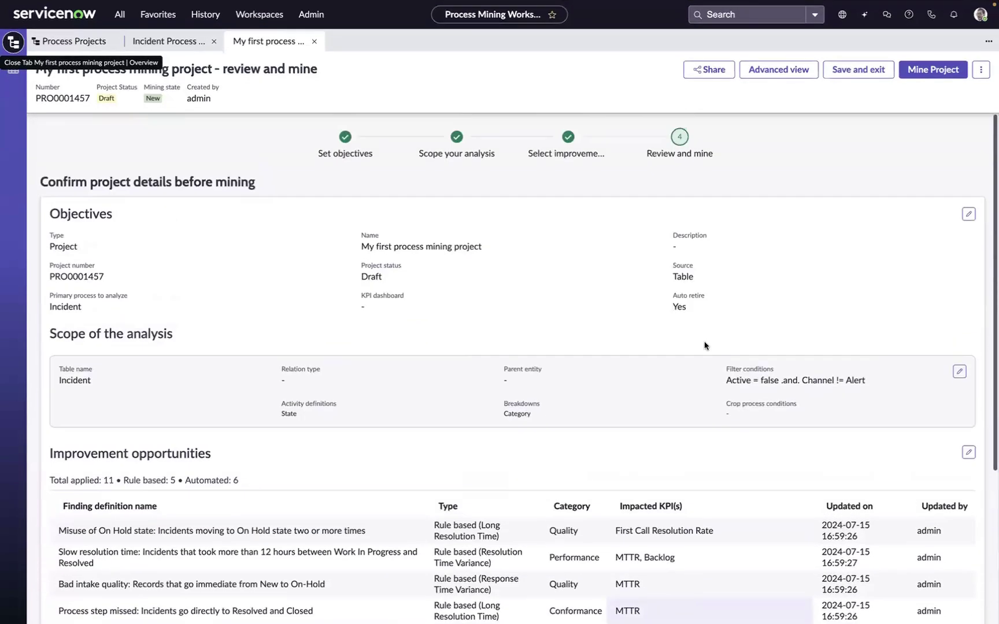
left_click(919, 72)
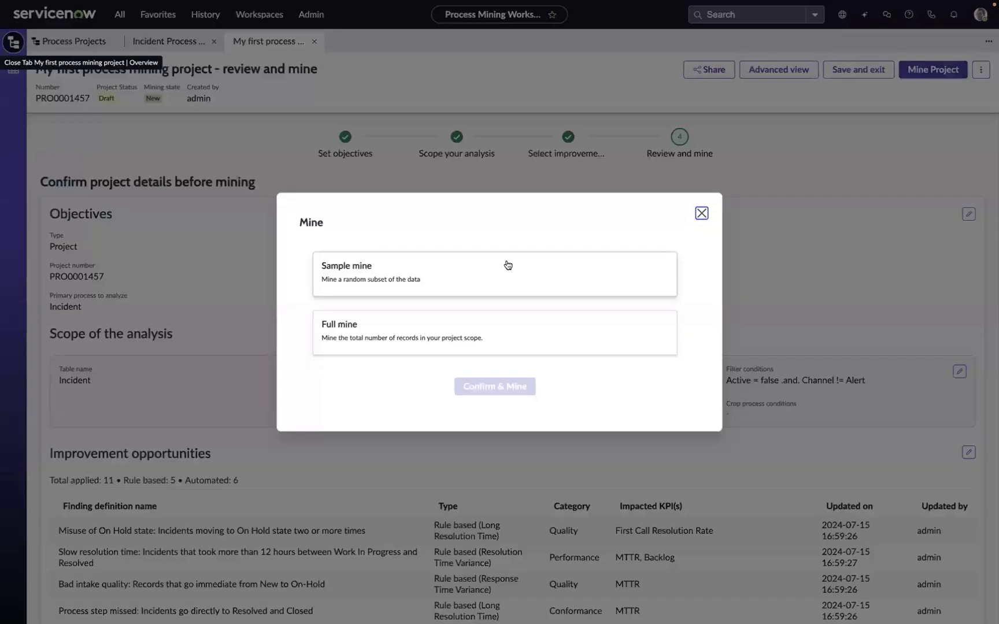
left_click(447, 271)
left_click(485, 387)
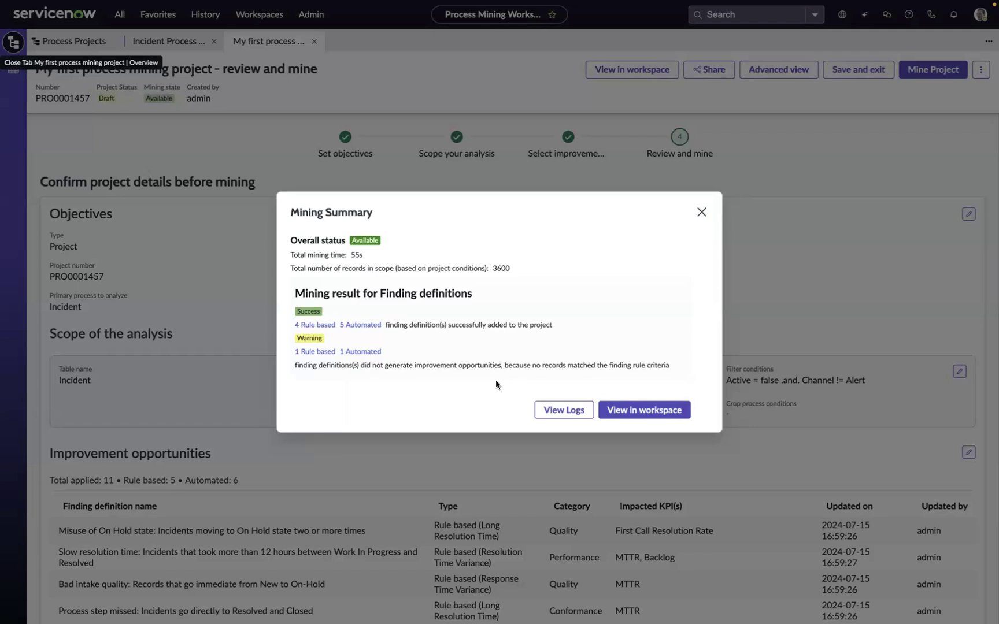
Open the mined project in the Analyst Workbench from the Mining Summary.
left_click(637, 412)
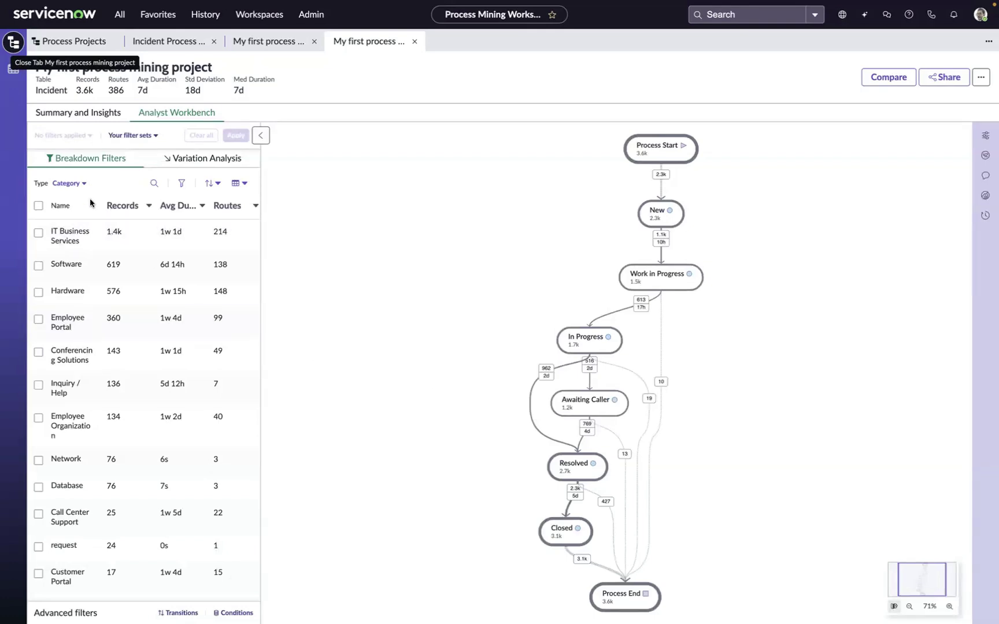
Show the Summary and Insights page and scroll down to the 43 improvement opportunities.
left_click(78, 112)
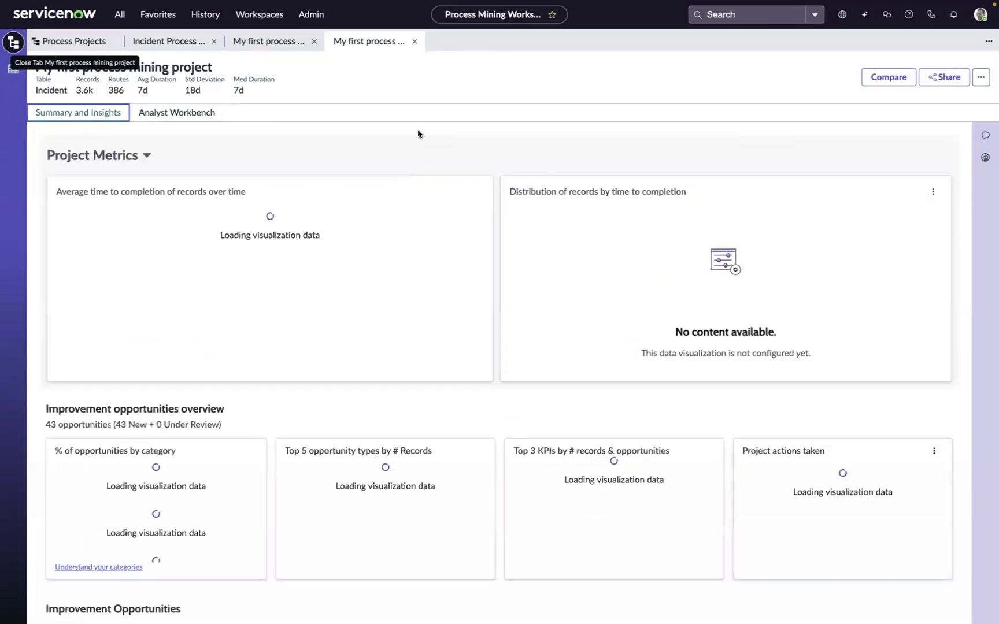
scroll(679, 176, "down", 2)
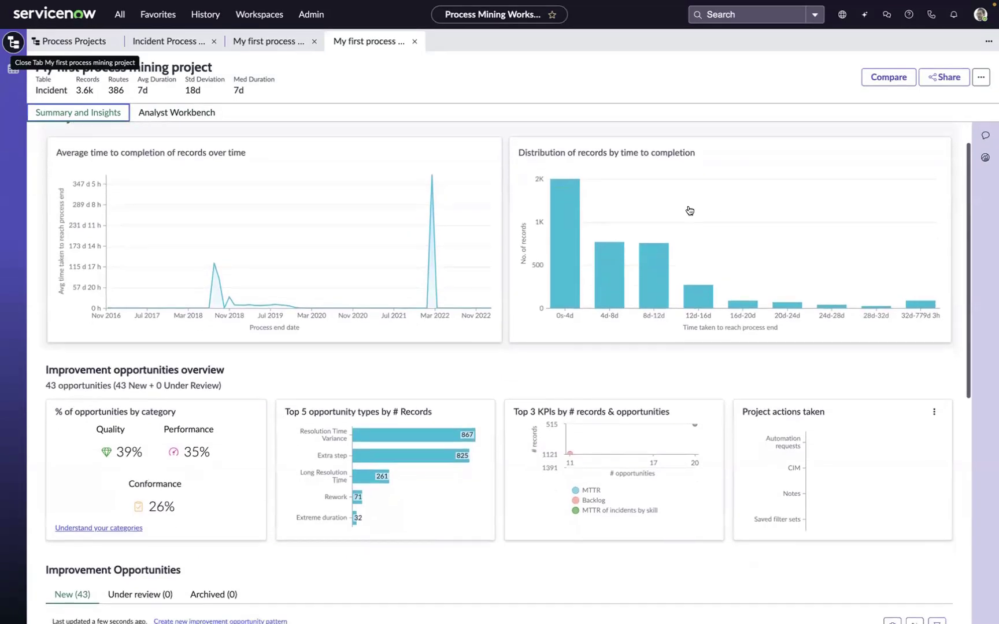
scroll(689, 210, "down", 2)
scroll(690, 211, "down", 5)
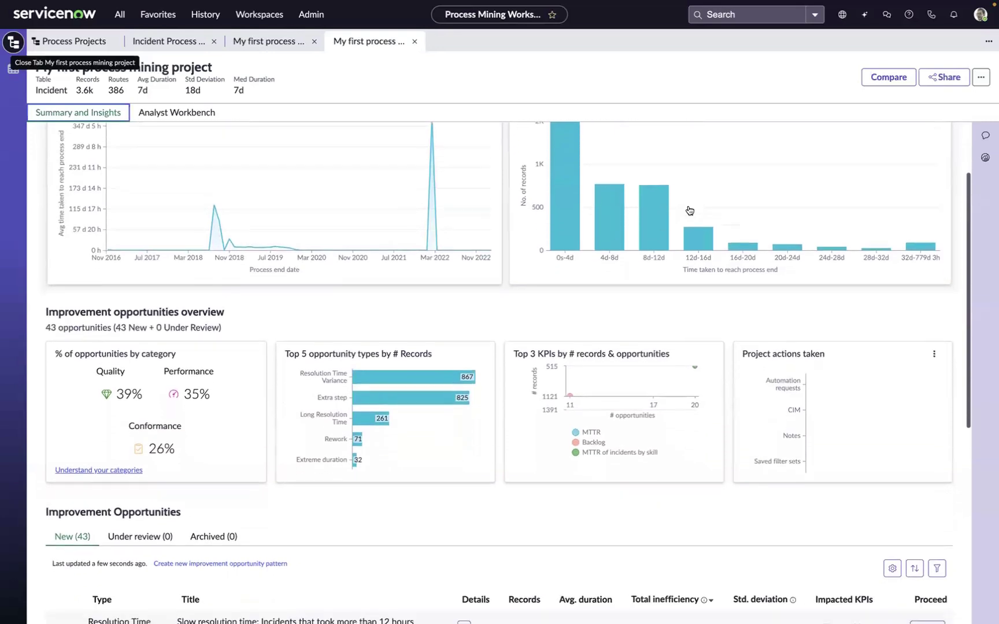
scroll(688, 209, "down", 4)
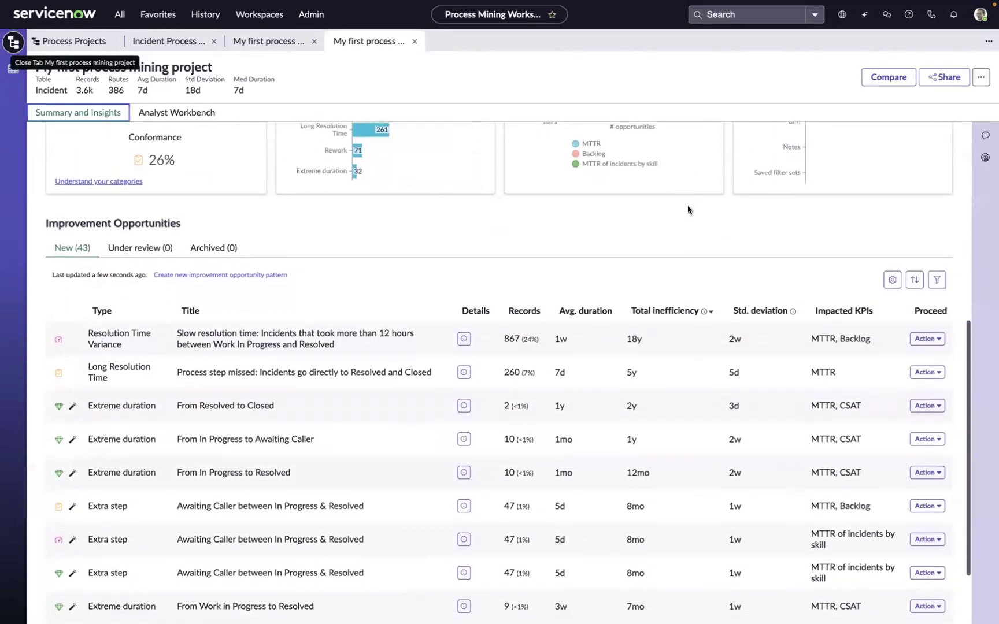